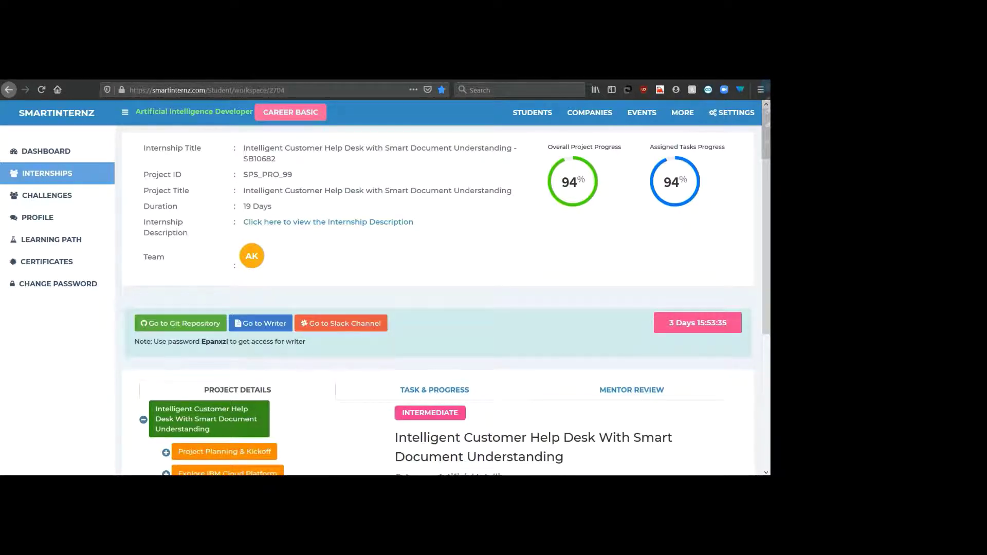
scroll(386, 287, "down", 2)
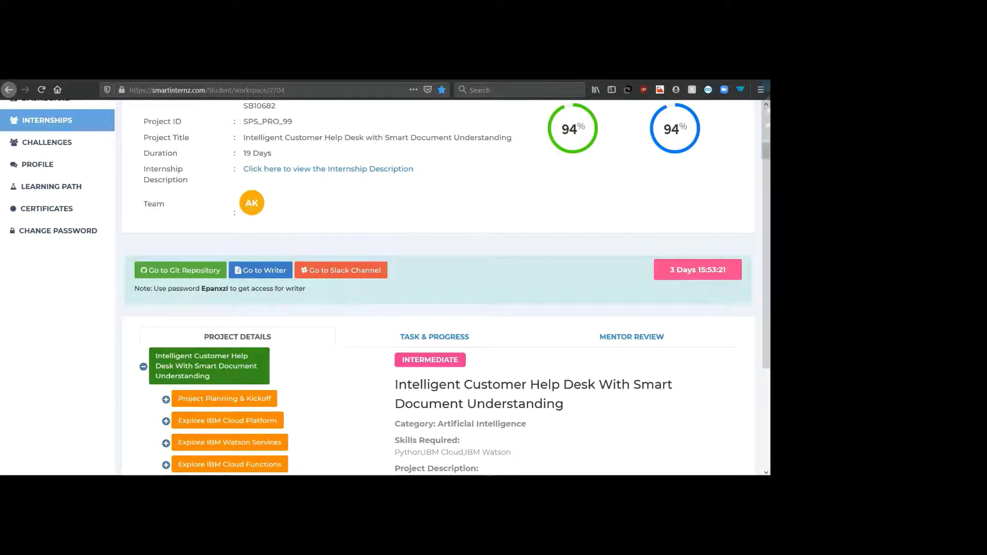
scroll(385, 288, "down", 1)
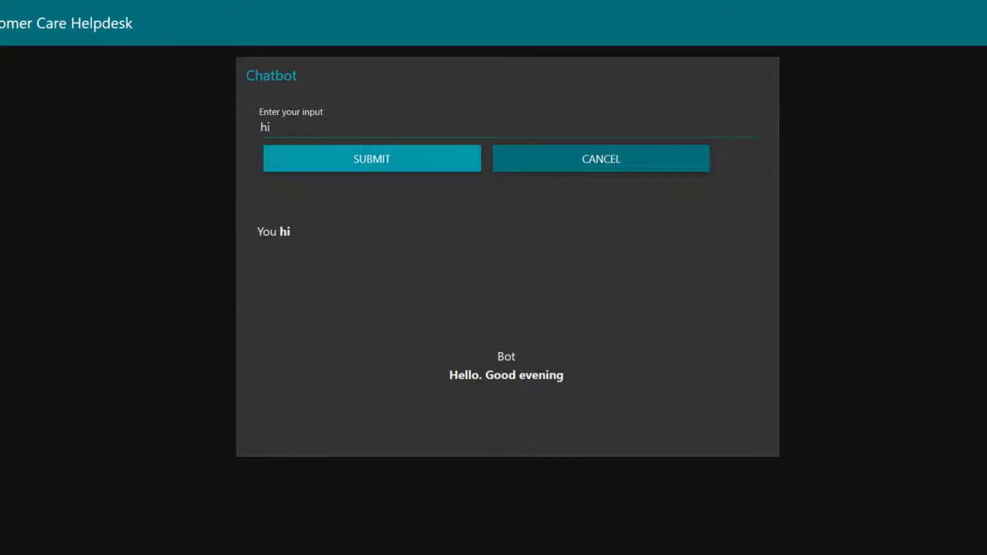
- Send the chatbot the greeting "hi" and the question "what's the opening hours"
left_click(356, 159)
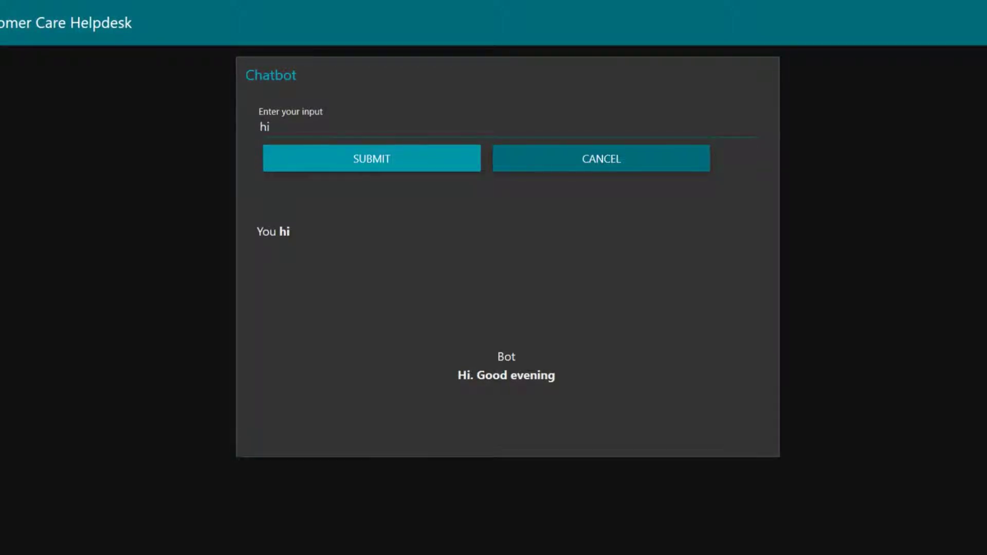
left_click(273, 127)
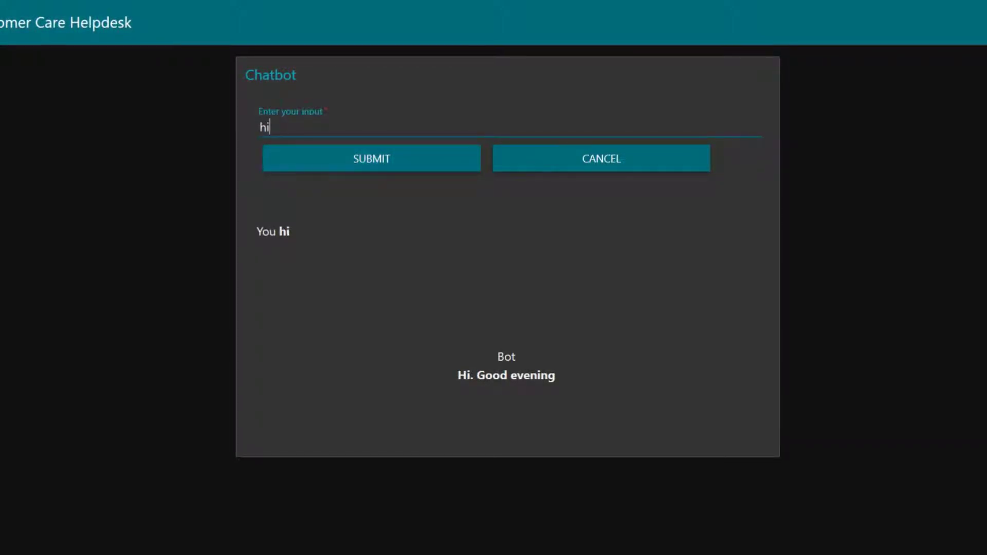
key("BackSpace")
key("BackSpace")
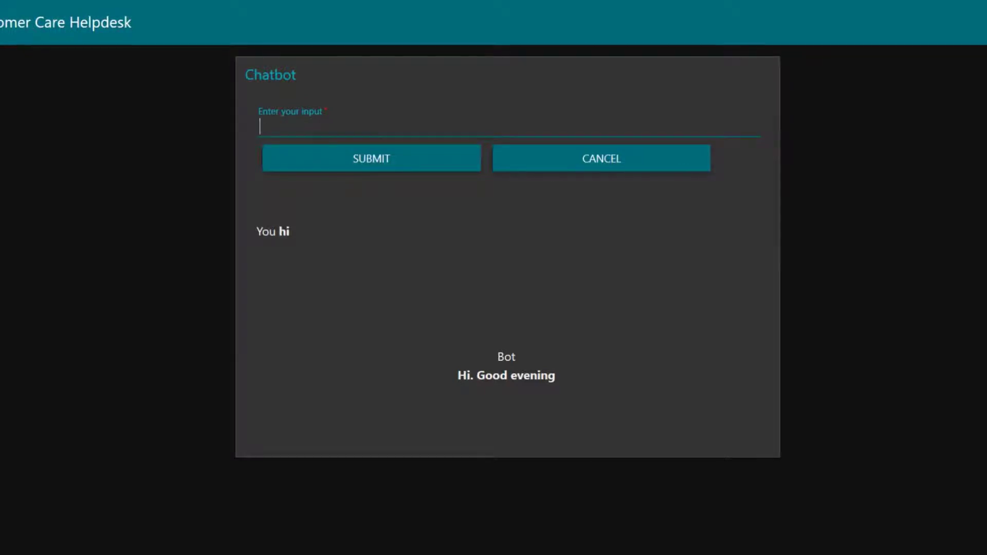
type("w")
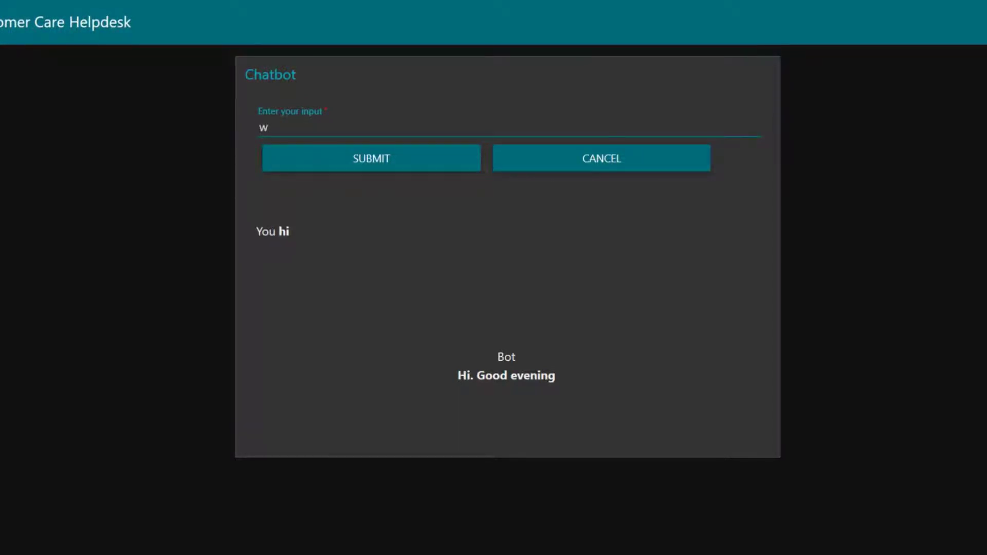
type("hat")
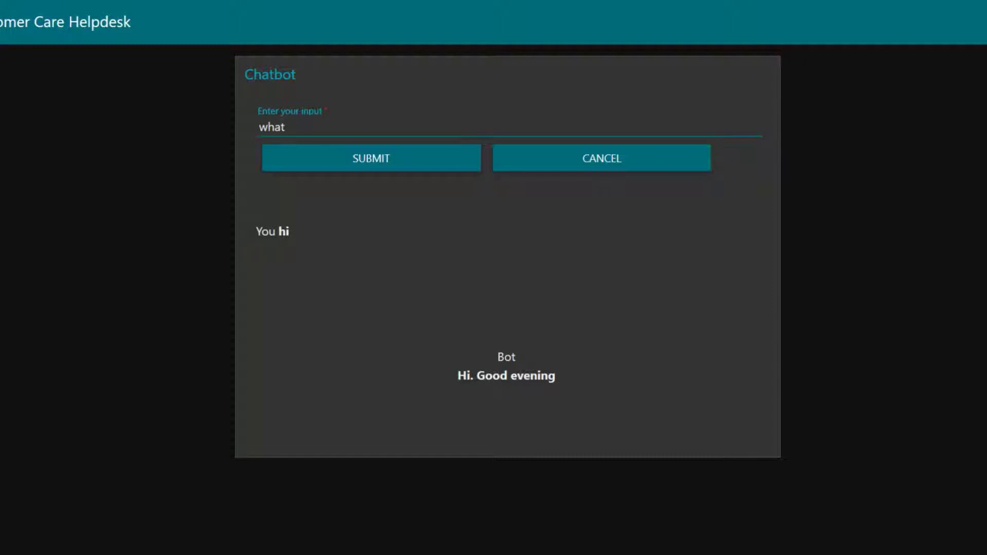
type("'s the")
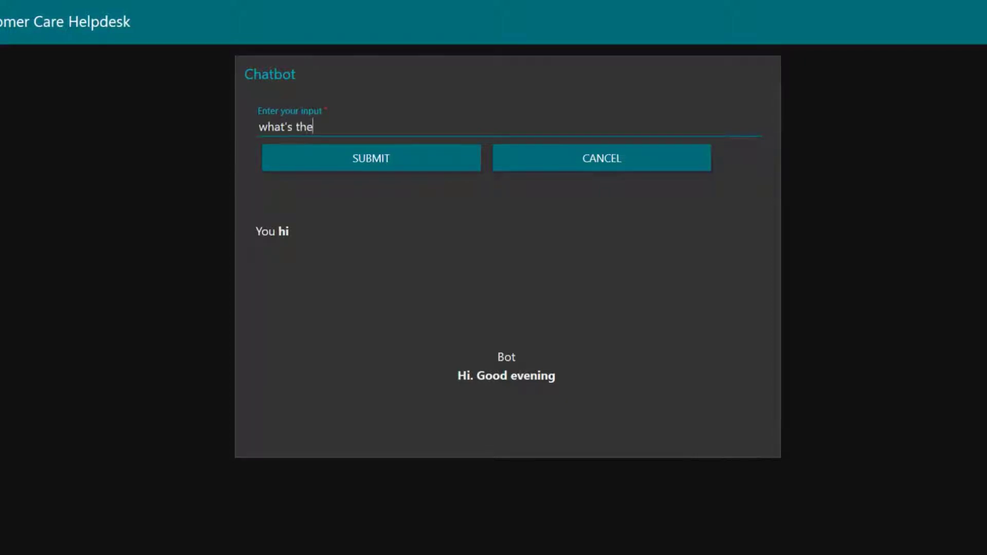
type(" ope")
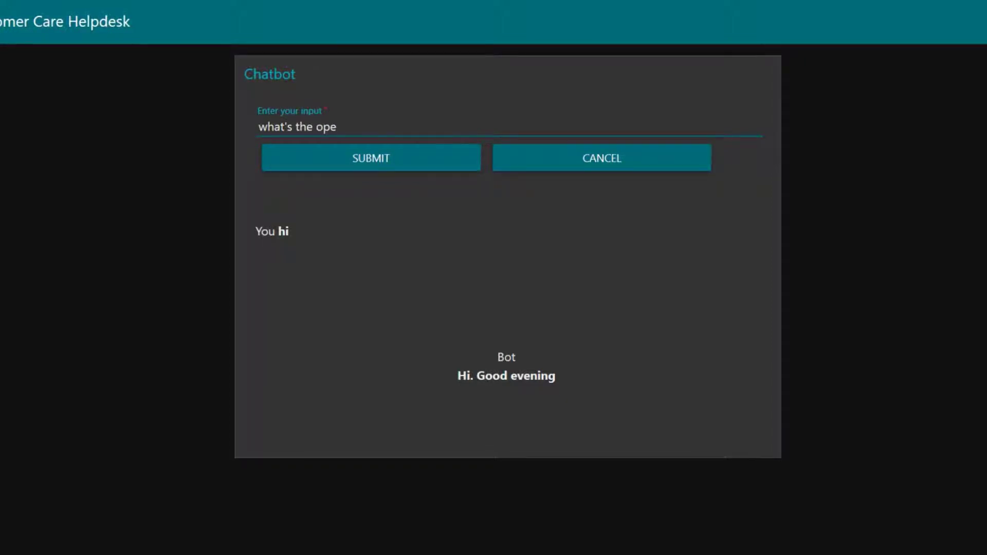
type("ning ho")
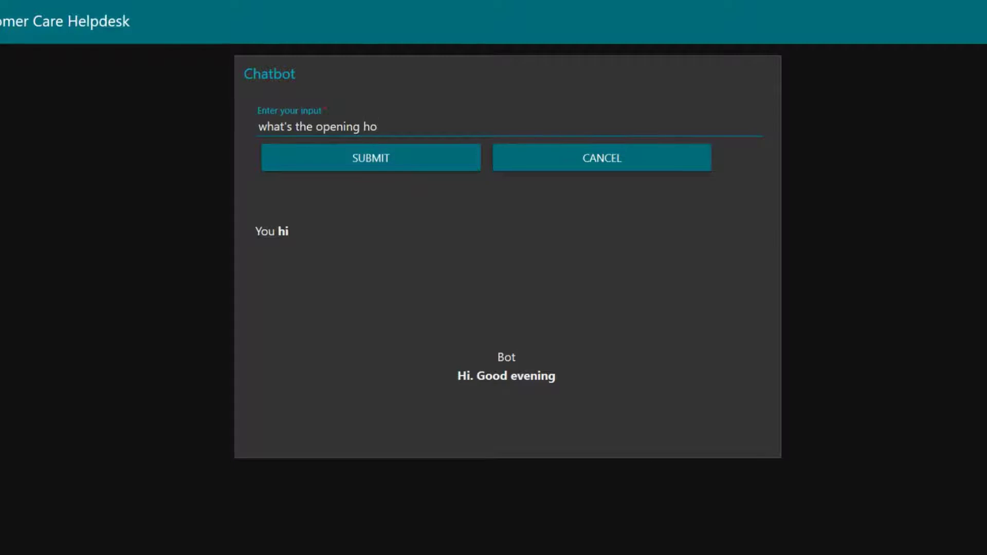
type("urs")
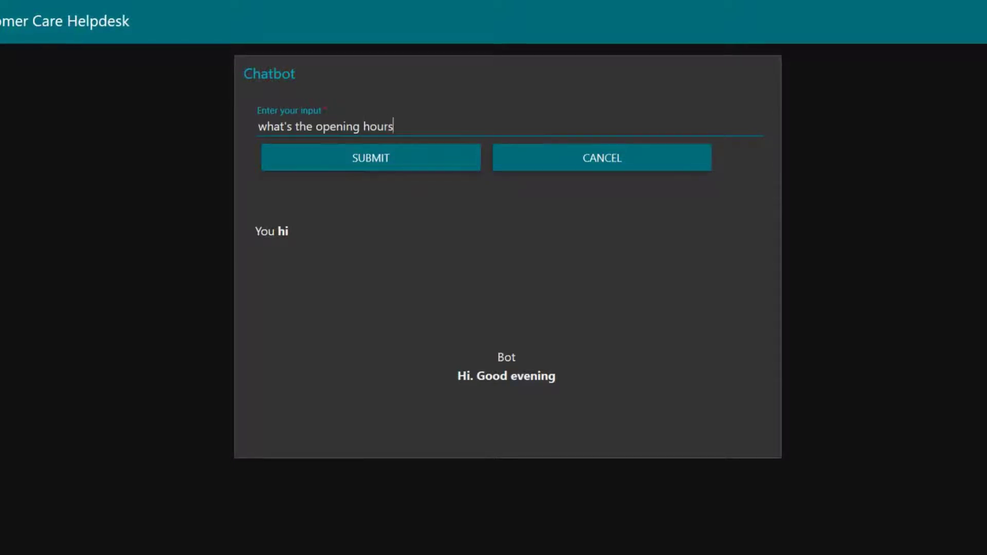
left_click(331, 155)
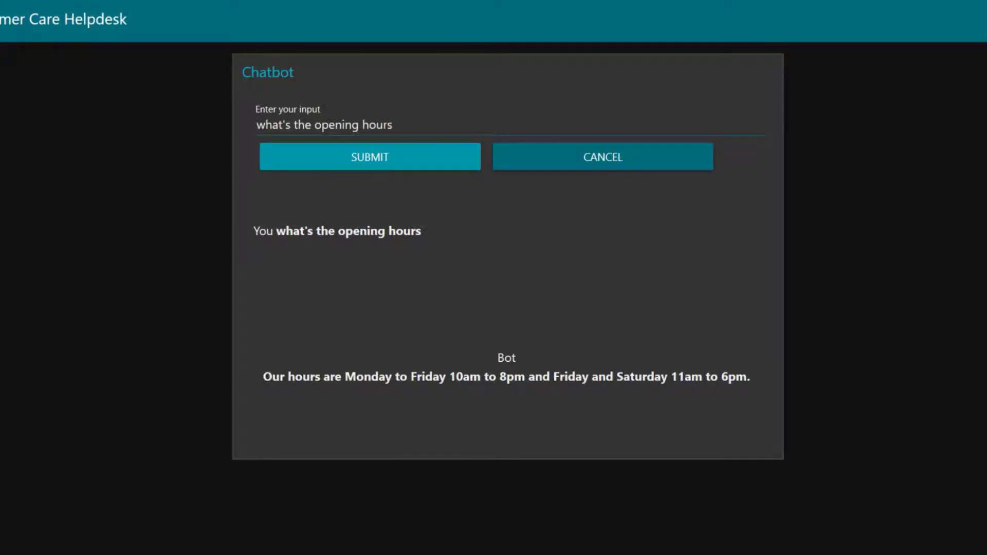
- Replace the previous question with "how to accept a call" and submit it to the chatbot
left_click_drag(395, 124, 255, 125)
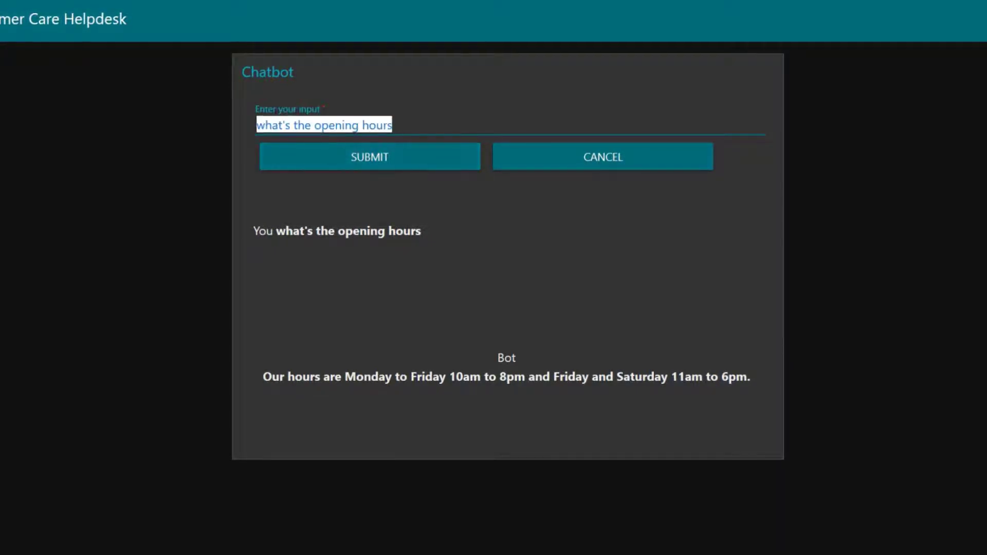
key("BackSpace")
left_click(261, 124)
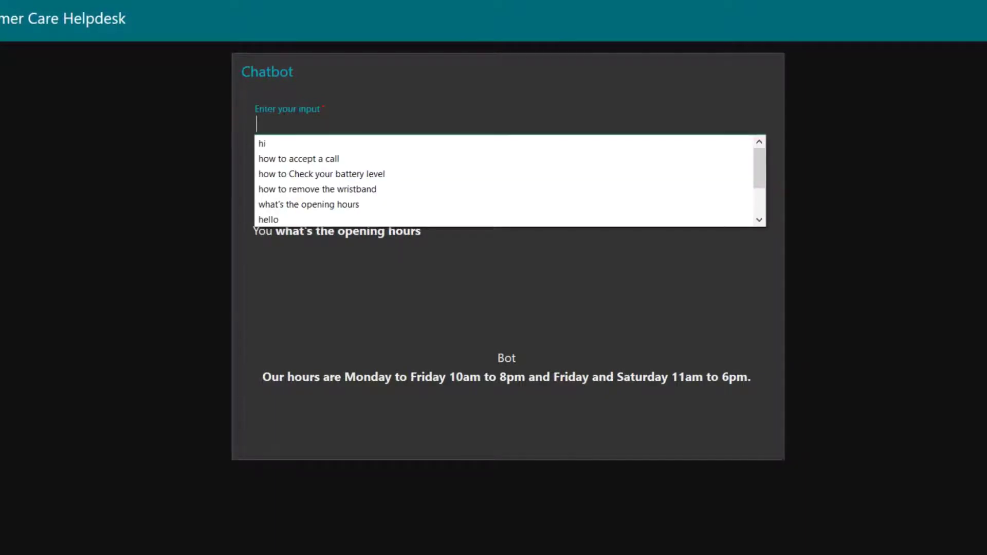
key("Down")
key("Down")
key("Return")
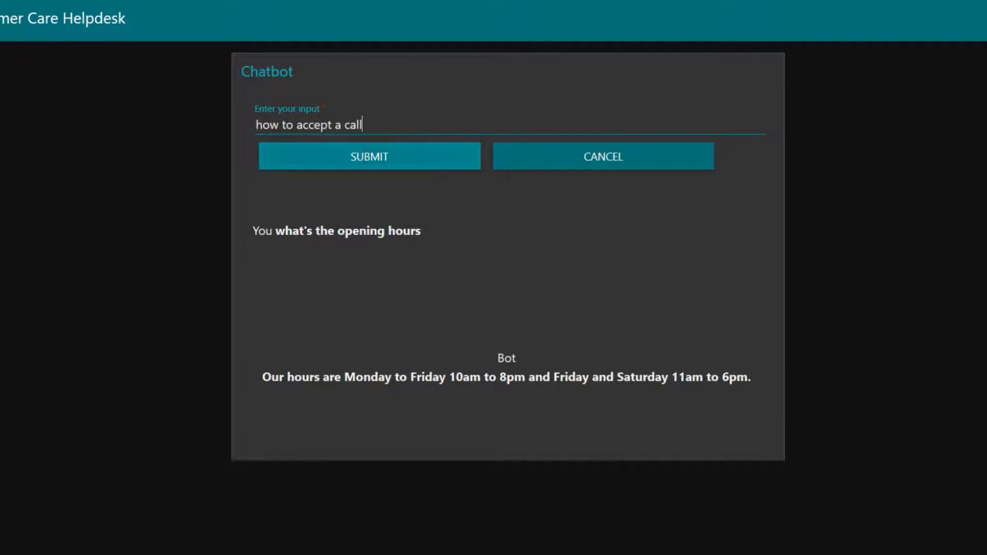
key("Tab")
key("Return")
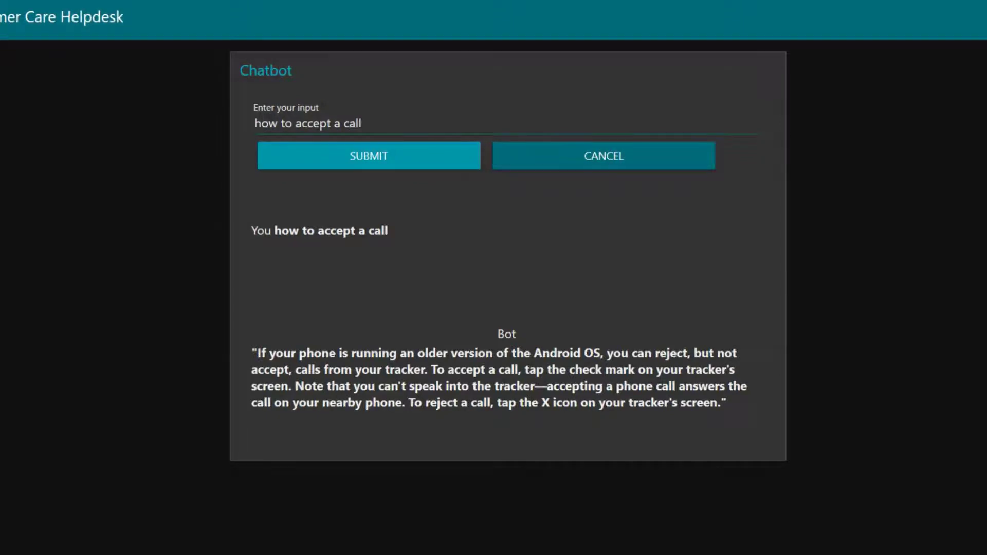
- Replace the chatbot input with the question "how to Check your battery level" and submit it
left_click_drag(362, 123, 254, 123)
key("BackSpace")
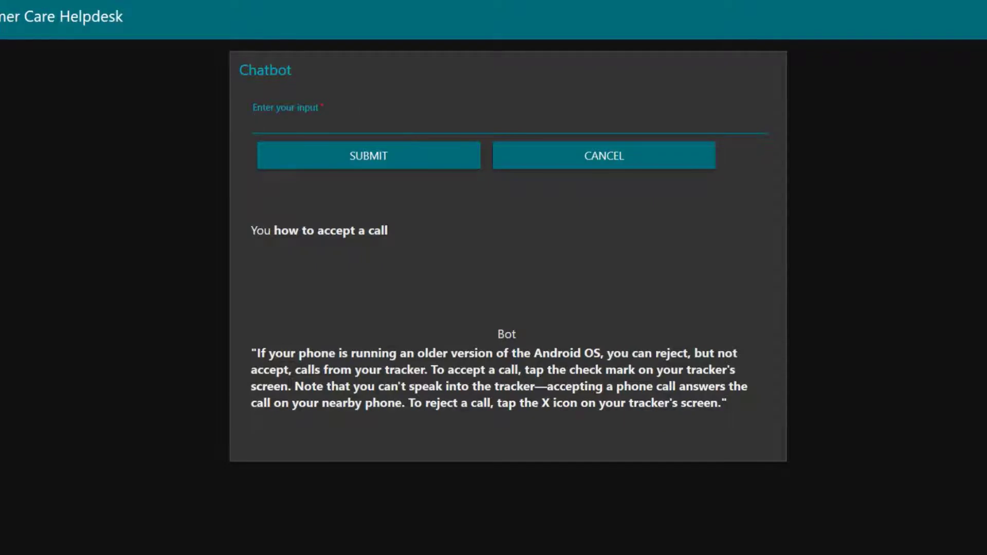
left_click(254, 123)
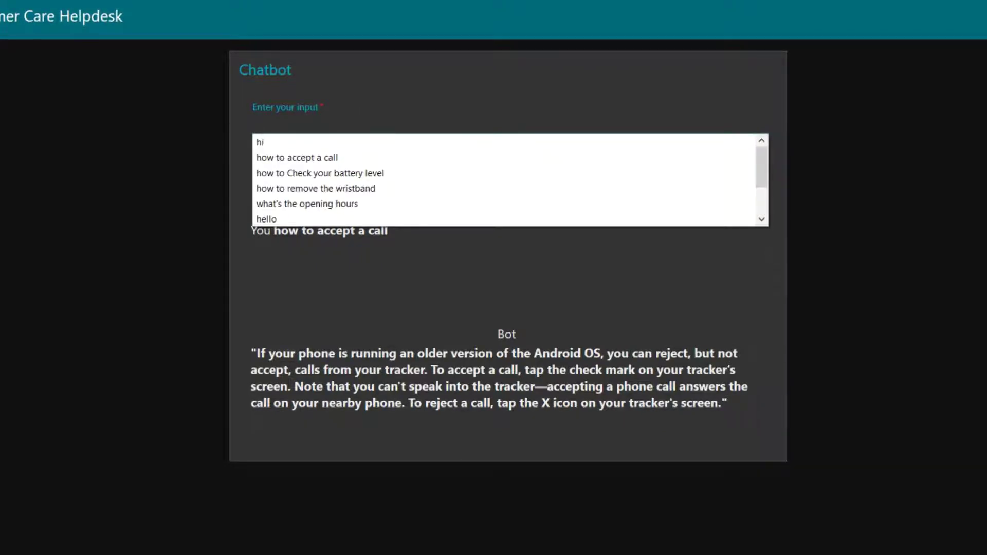
left_click(329, 173)
left_click(329, 155)
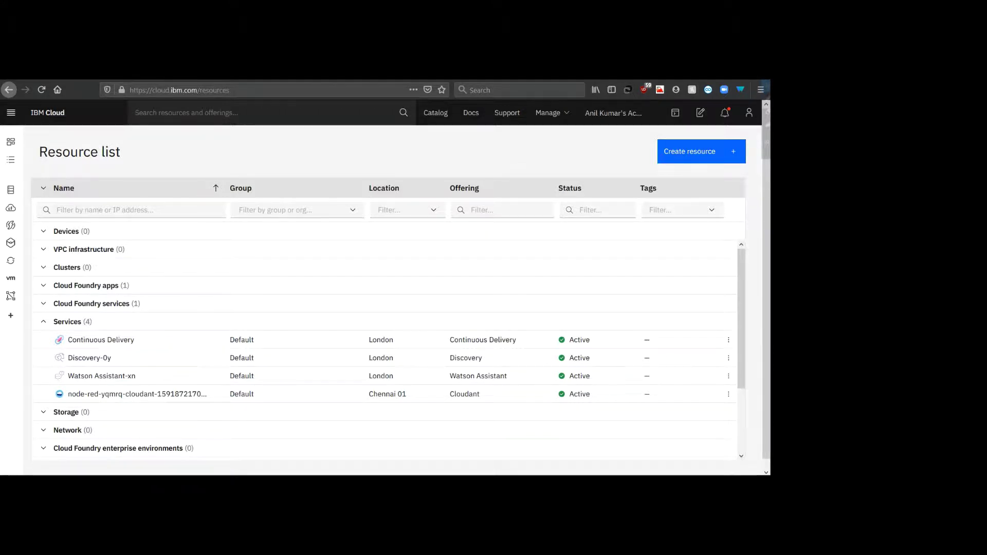
- Switch to Watson Discovery and open the fitbit-manual collection's data configuration to review its labelled manual pages
key("ctrl+Tab")
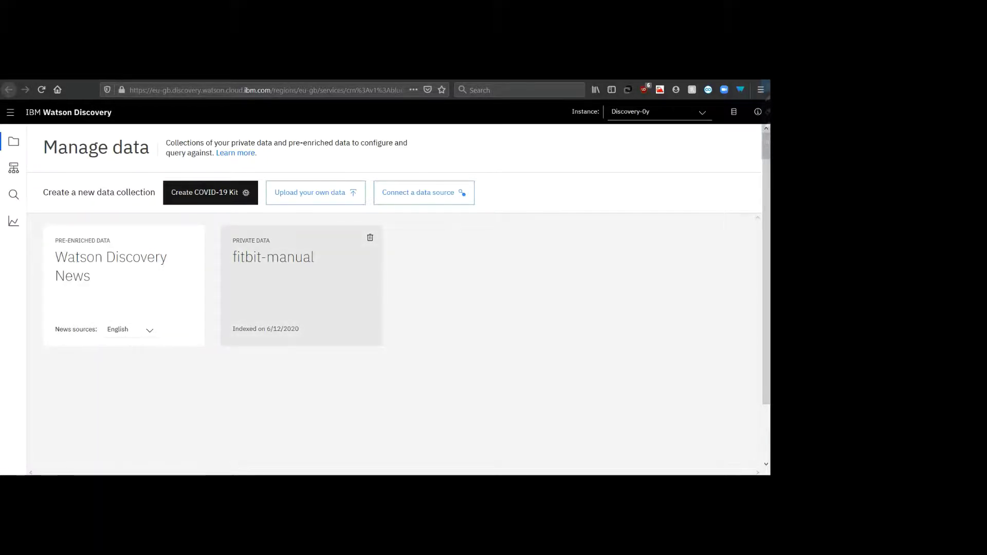
left_click(301, 285)
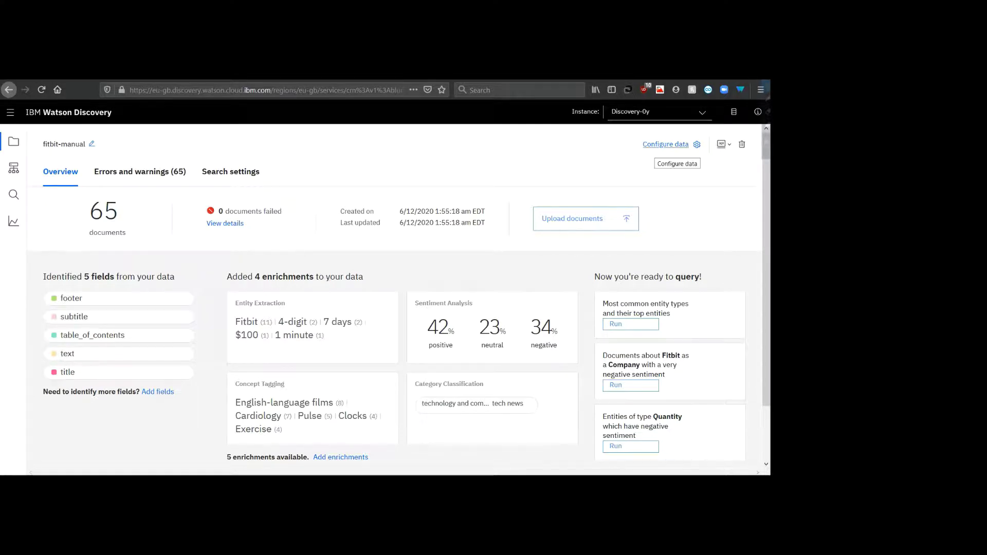
left_click(665, 144)
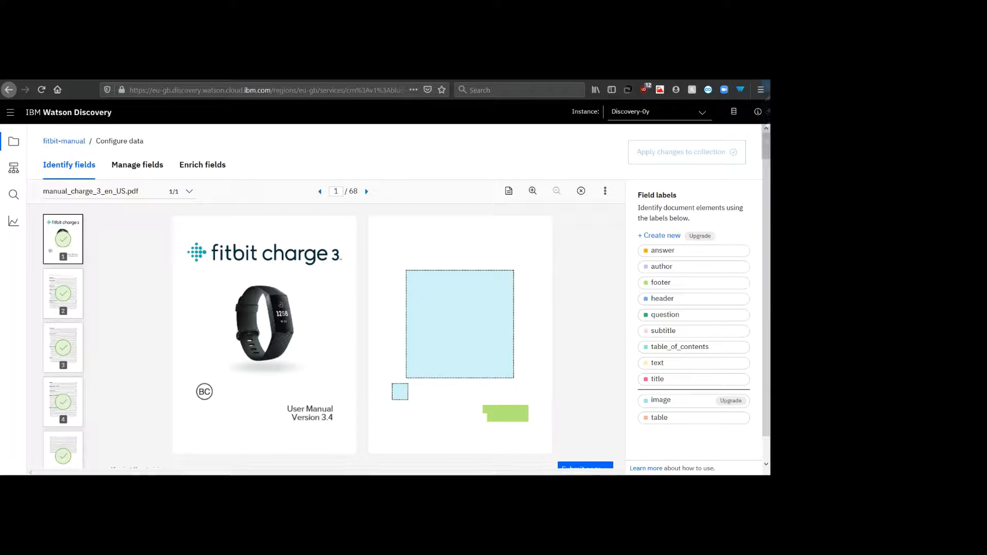
scroll(63, 334, "down", 3)
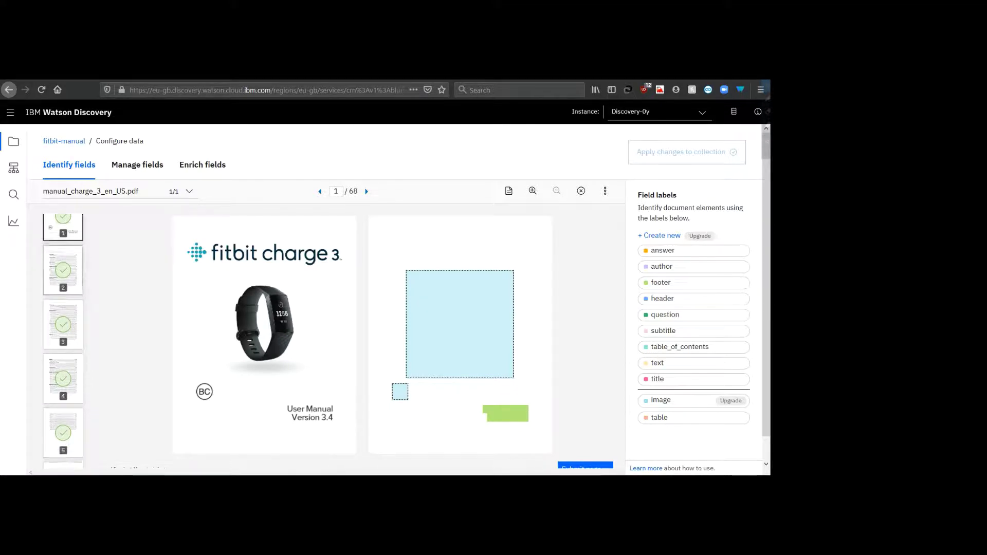
scroll(62, 334, "down", 1)
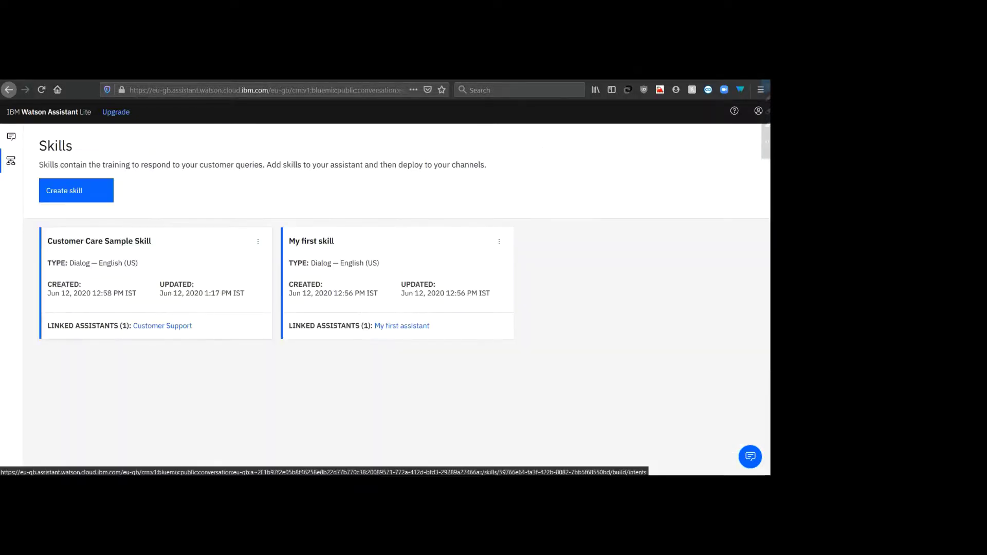
- Open the #Product_Information intent of the Customer Care Sample Skill and review its user examples
left_click(99, 241)
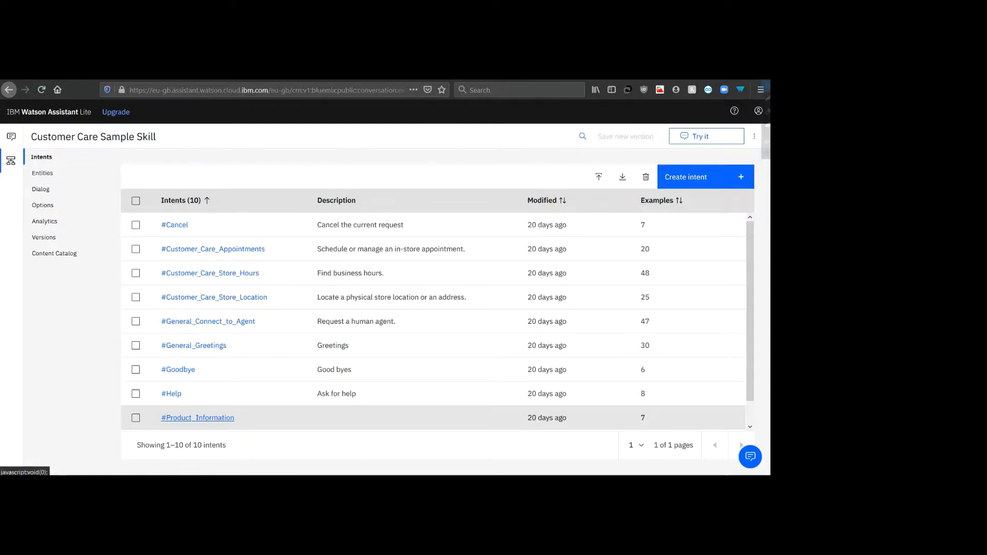
left_click(198, 417)
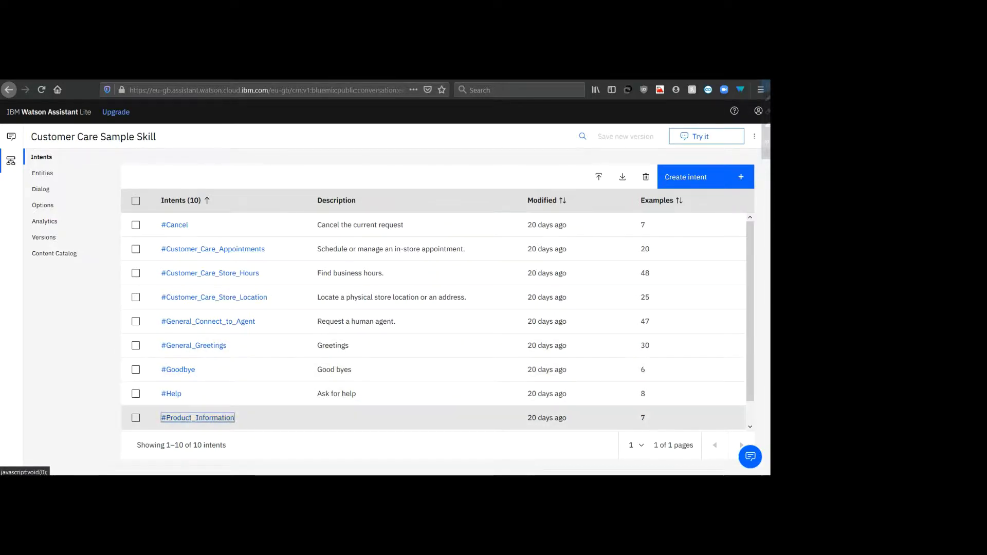
scroll(198, 360, "down", 3)
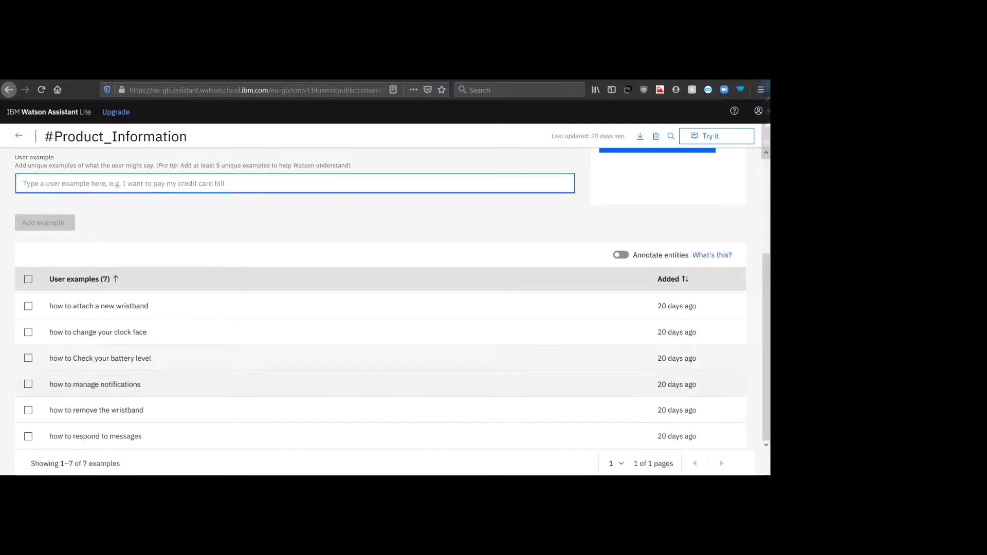
scroll(197, 431, "up", 3)
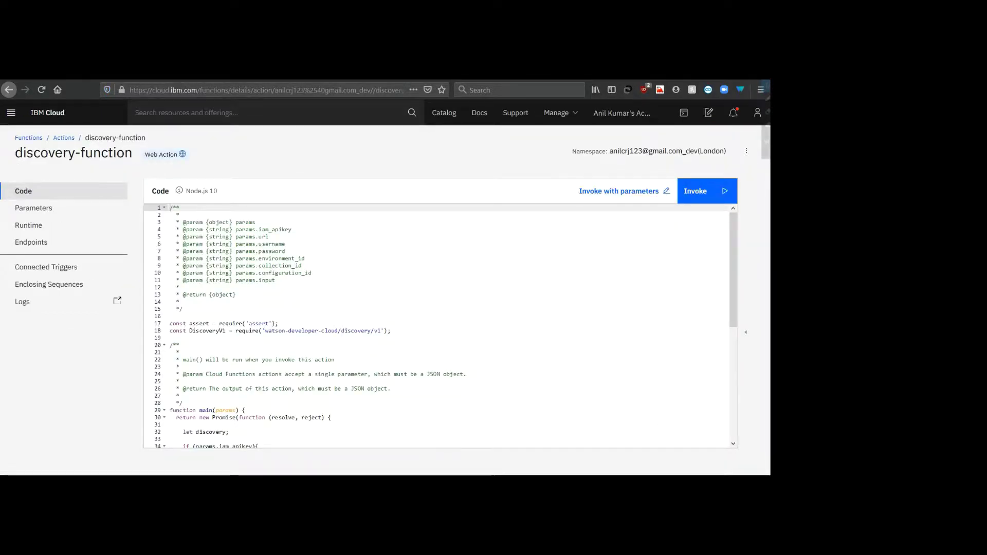
- Examine the discovery-function action's code, from its documented parameters to the Discovery connection and query
scroll(436, 326, "down", 6)
scroll(437, 326, "down", 2)
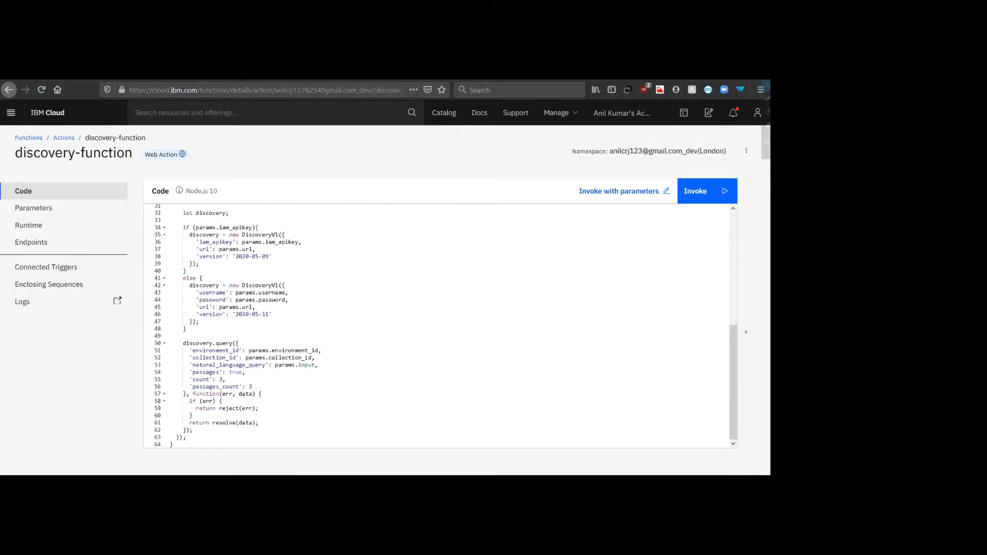
scroll(437, 326, "up", 6)
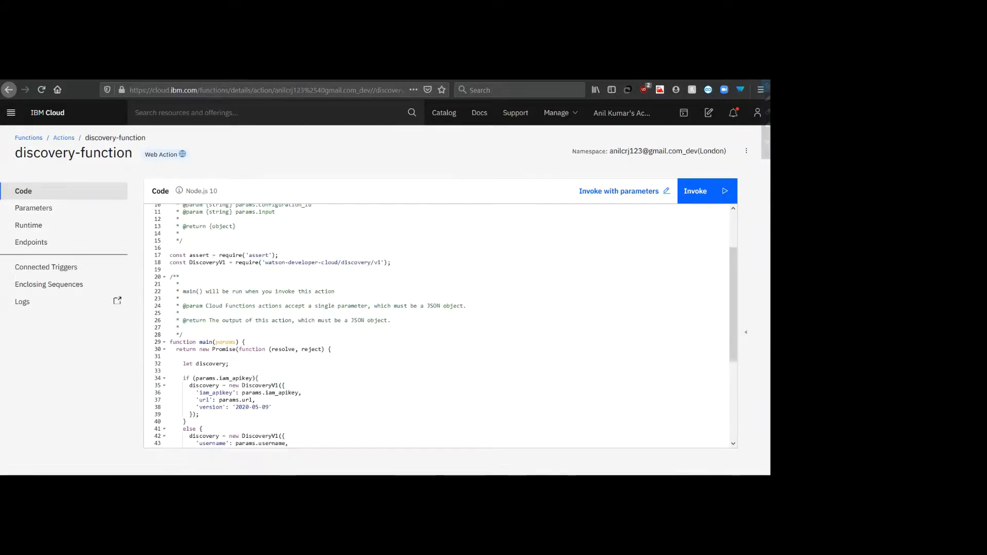
scroll(437, 323, "up", 3)
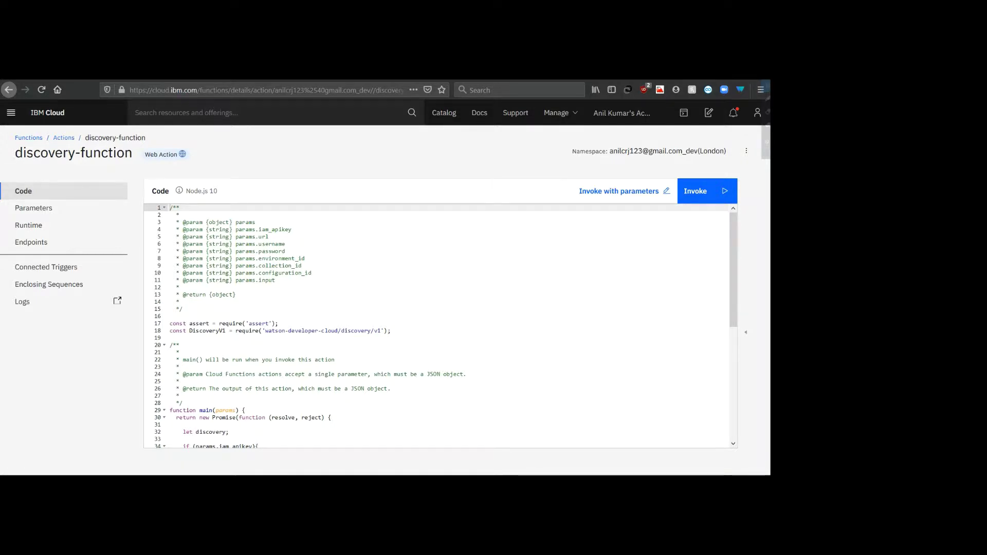
left_click_drag(272, 230, 295, 272)
left_click(286, 244)
left_click(296, 266)
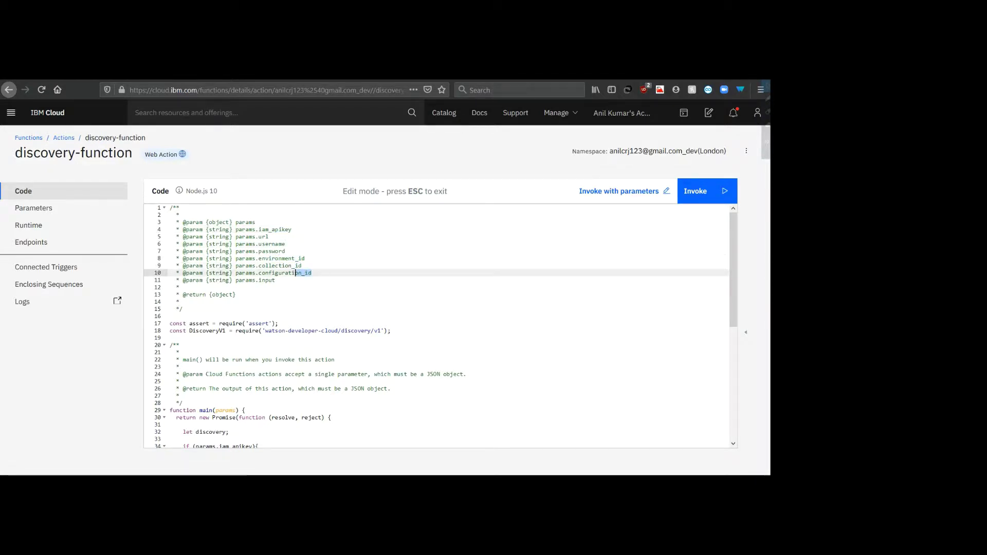
left_click(236, 294)
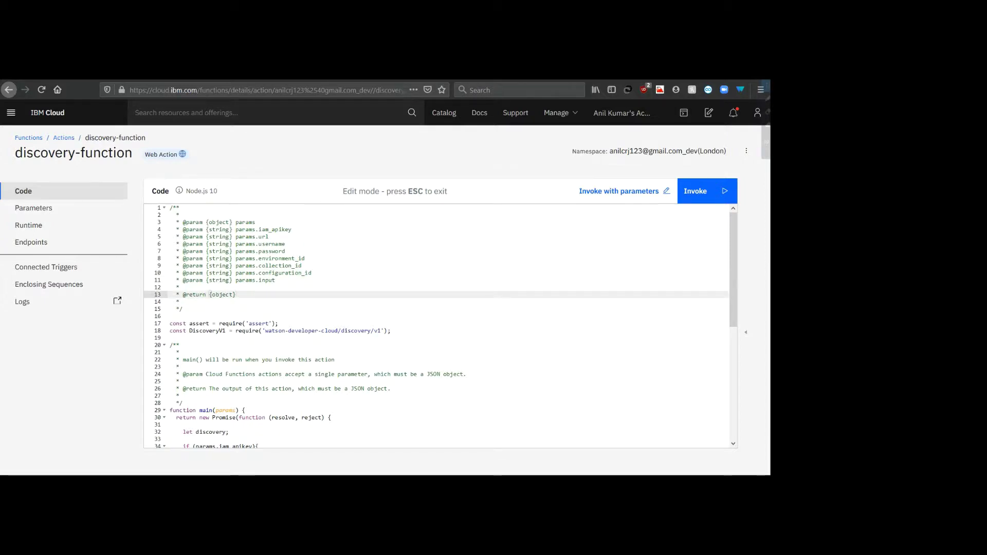
scroll(440, 326, "down", 5)
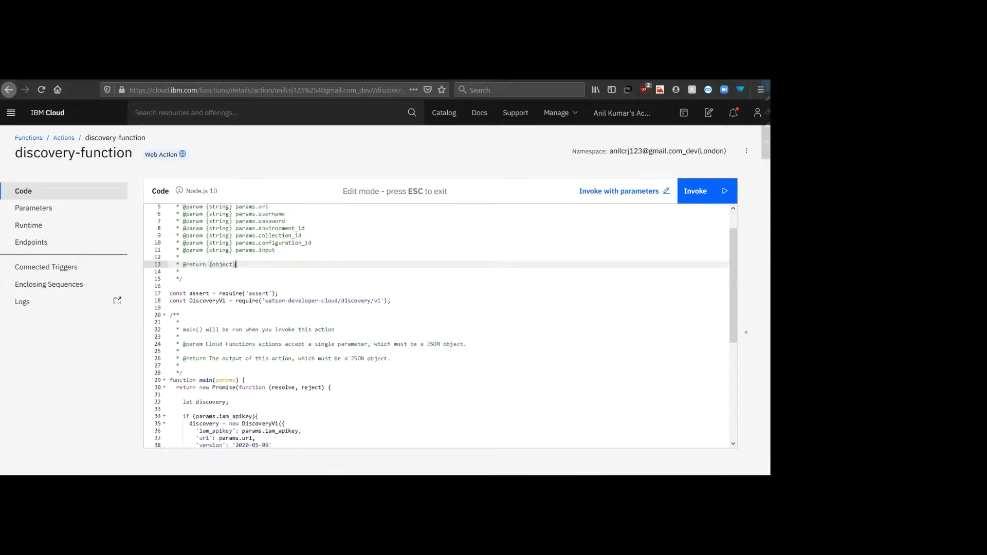
scroll(440, 326, "down", 2)
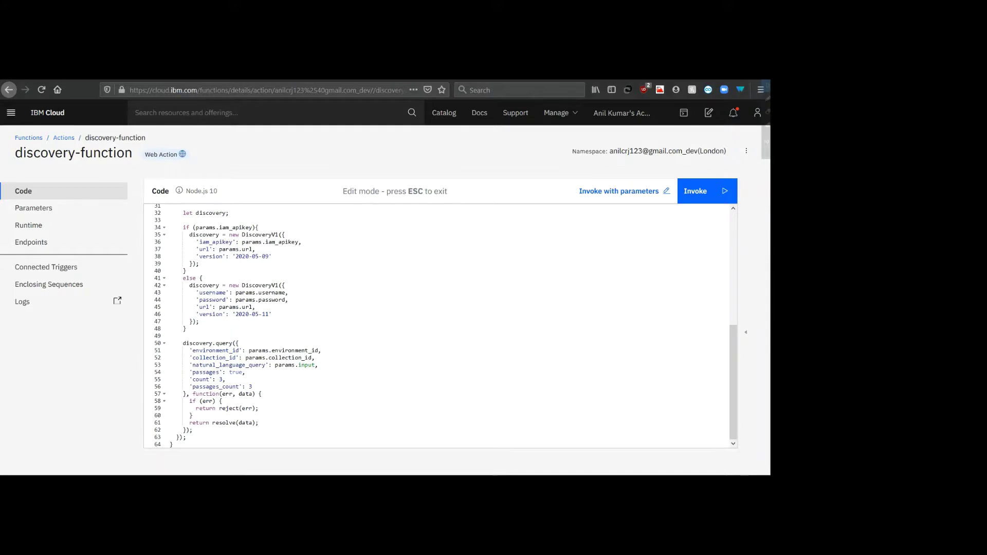